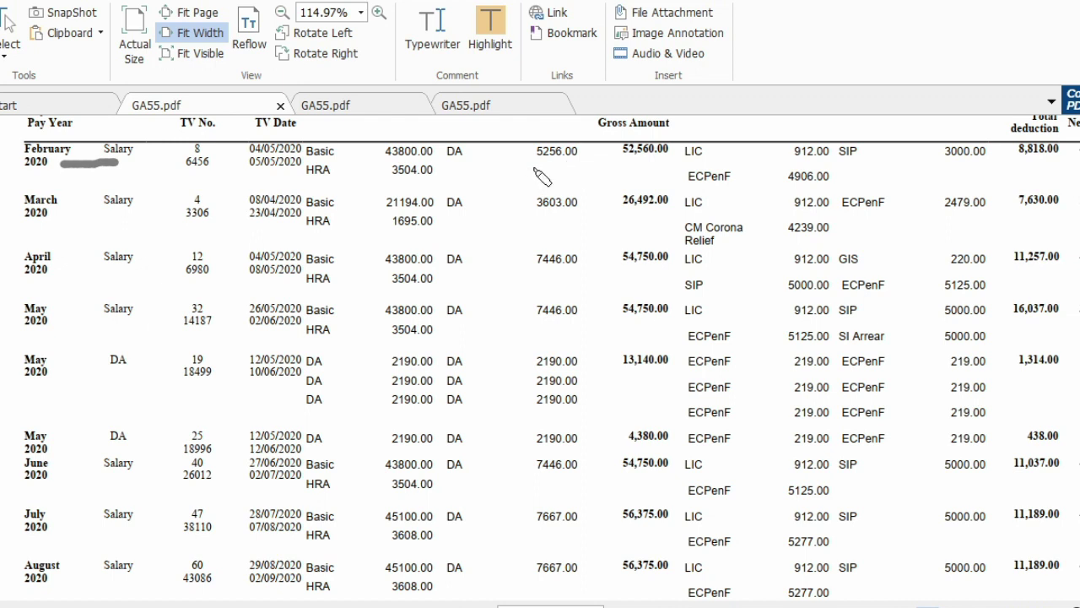
- Switch to the Income tax 2020-21 - Copy workbook and enter basic pay 43800, DA 5256 and HRA 3504 in the Feb-20 row
left_click_drag(399, 184, 440, 175)
key("Escape")
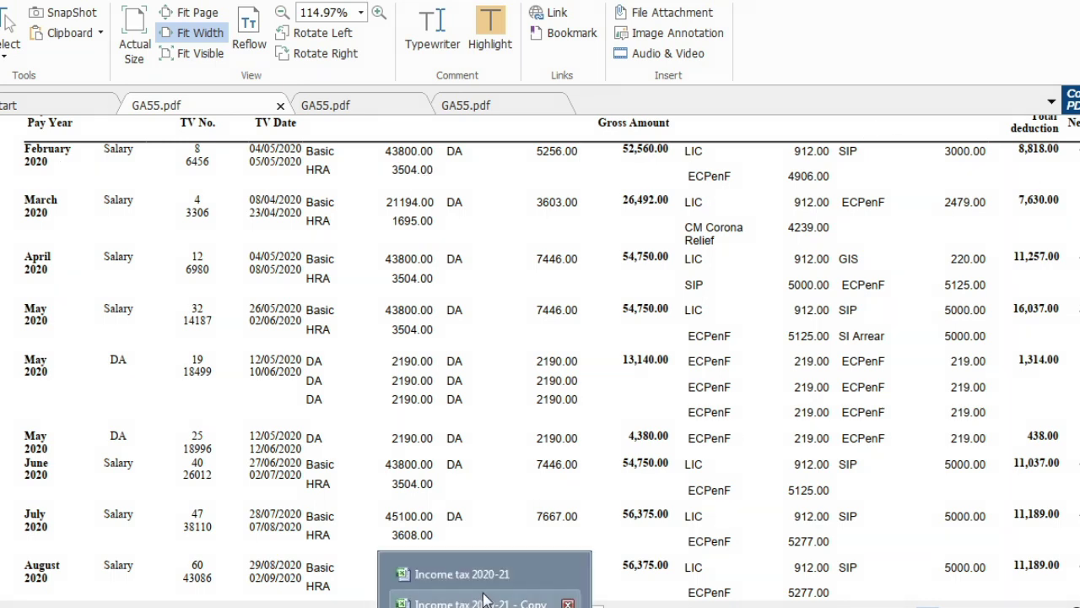
left_click(481, 602)
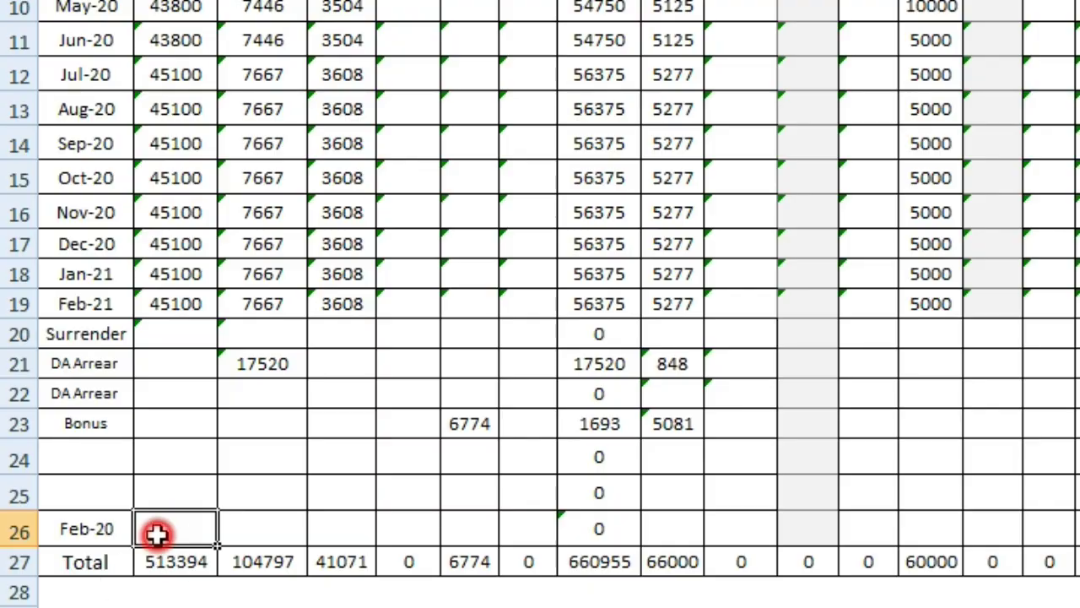
type("43800")
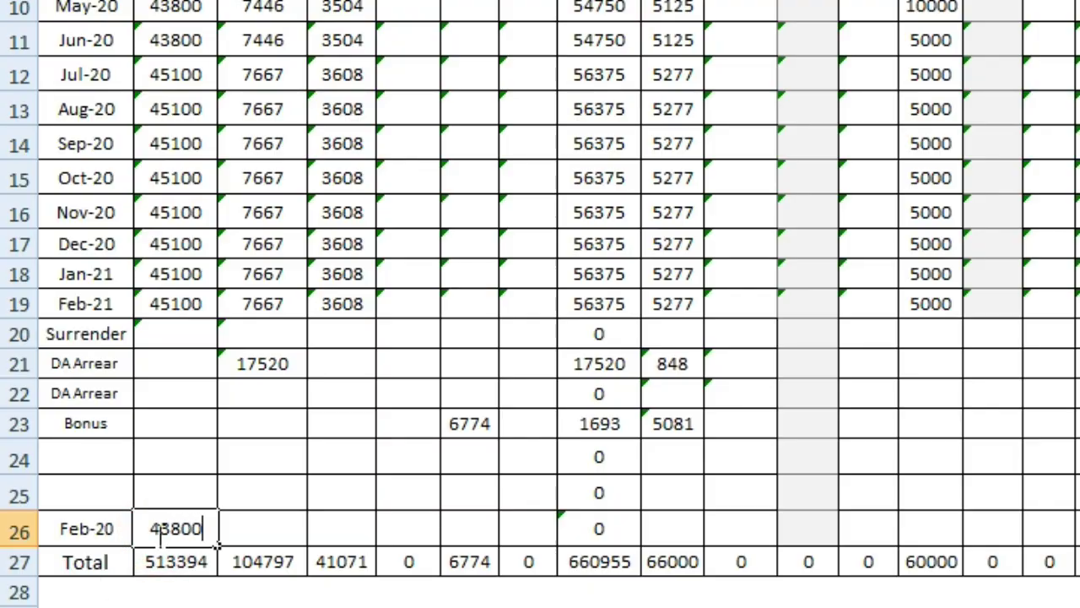
key("Tab")
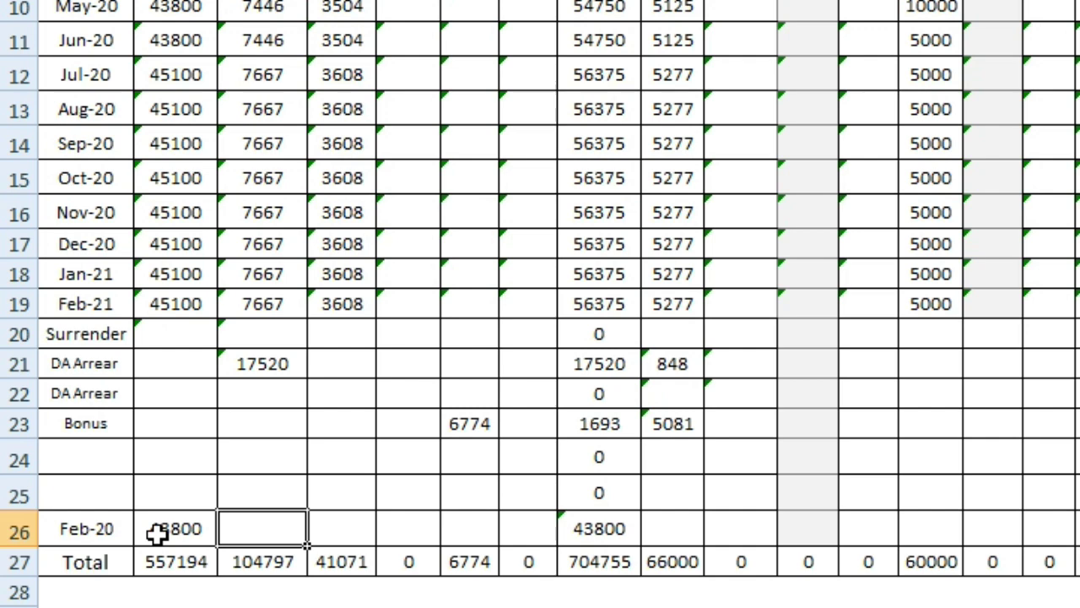
type("5256")
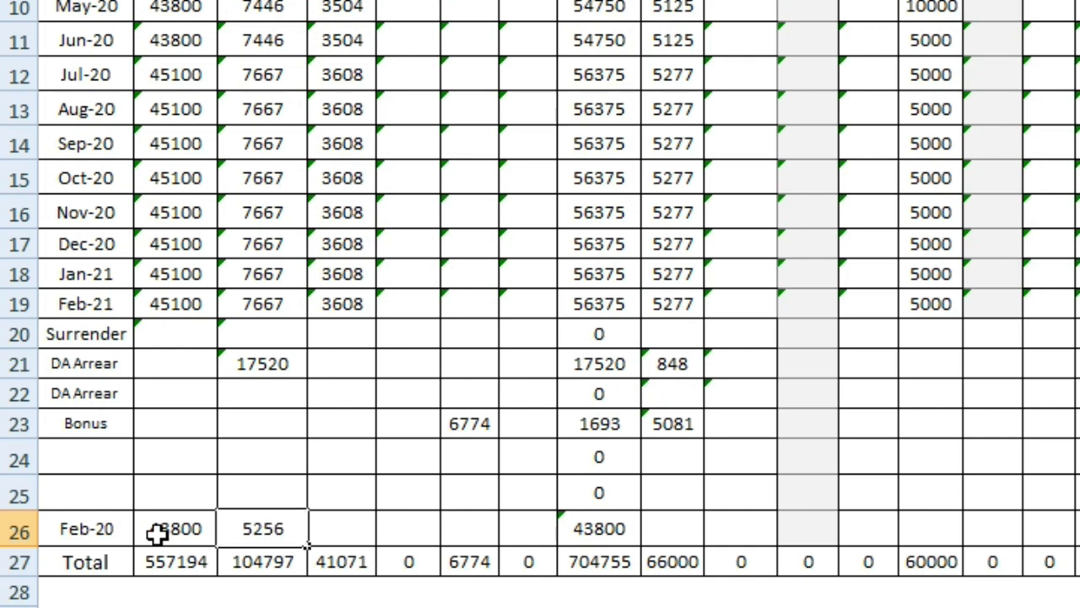
key("Tab")
type("3504")
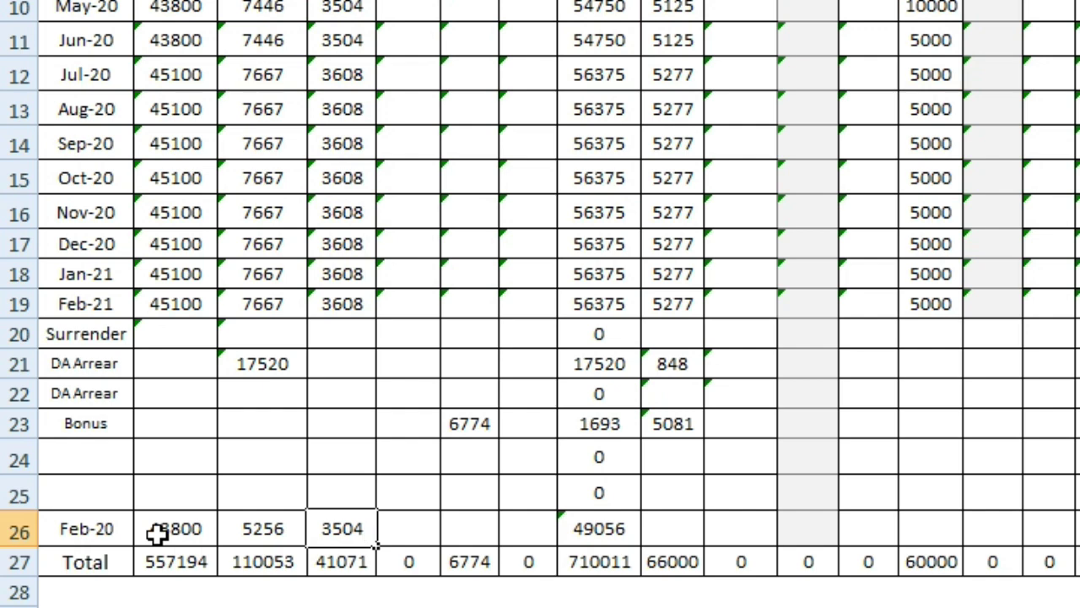
key("Tab")
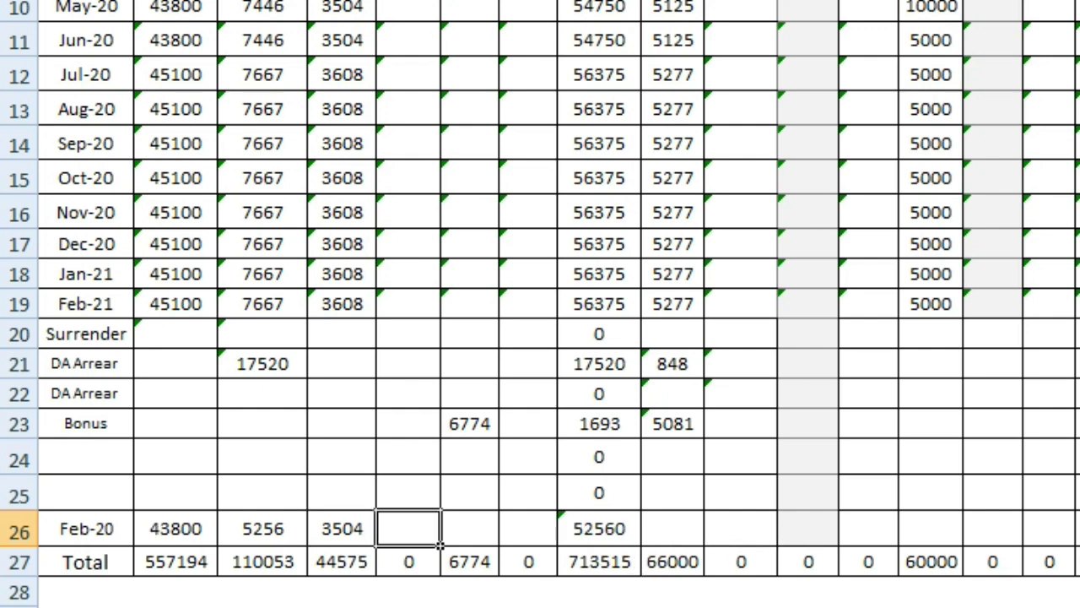
- Check the February 2020 deductions in GA55.pdf and enter the ECPenF deduction 4906 in the Feb-20 row of the salary sheet
key("alt+Tab")
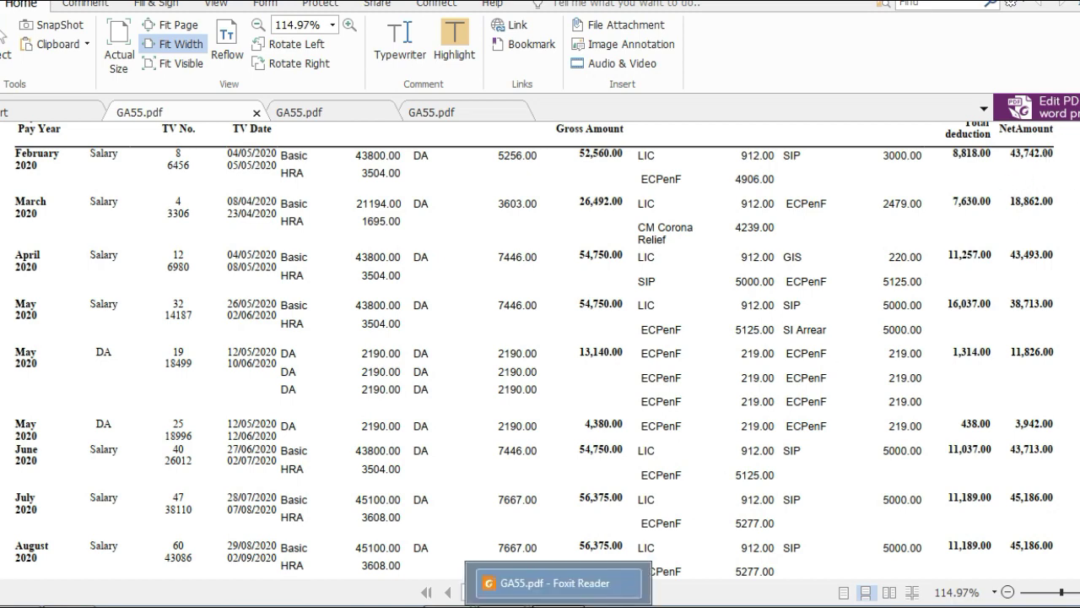
left_click(477, 584)
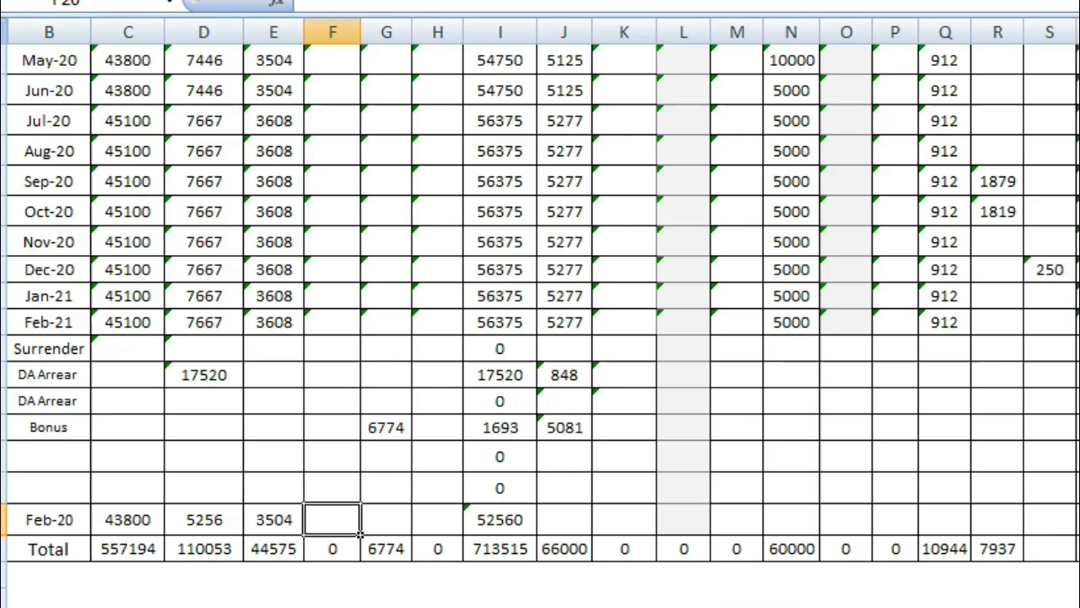
left_click(563, 515)
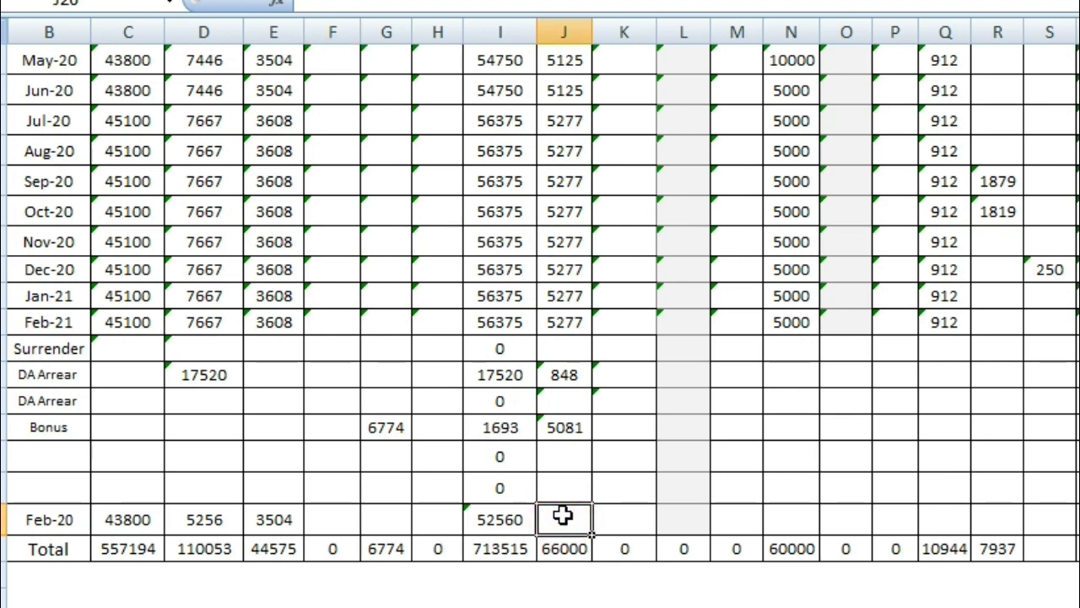
type("4906")
key("Tab")
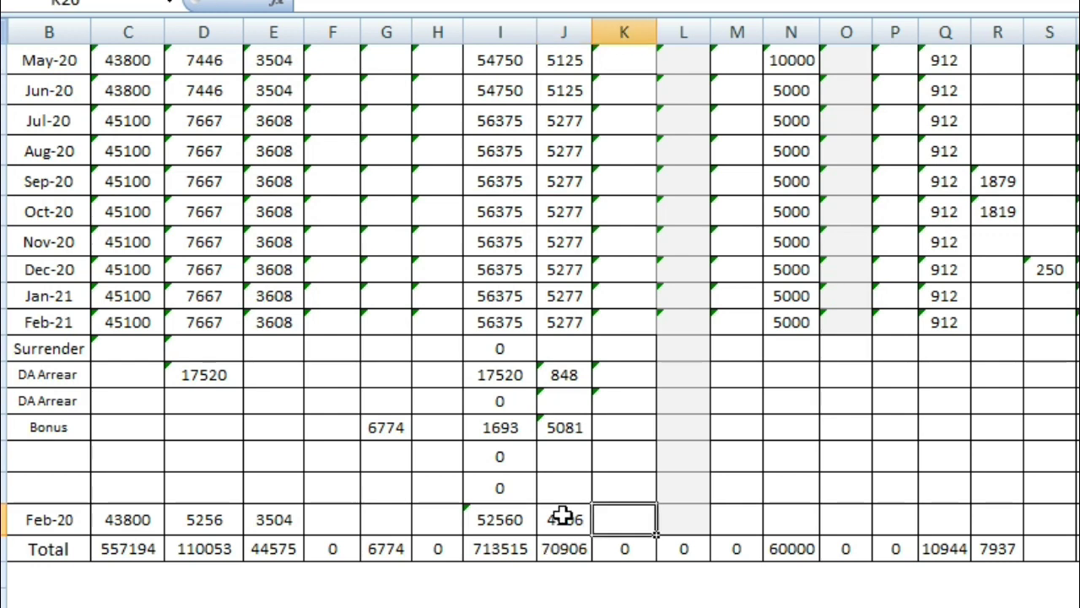
- Enter the SIP deduction 3000 and the LIC premium 912 in the Feb-20 row of the salary sheet
key("Tab")
key("Tab")
key("Tab")
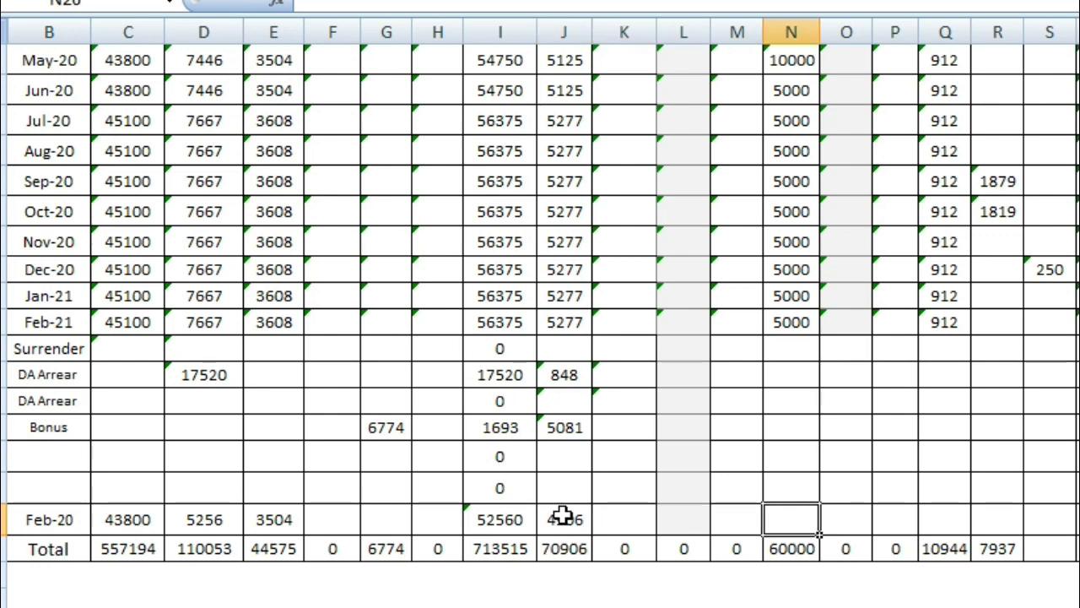
type("3000")
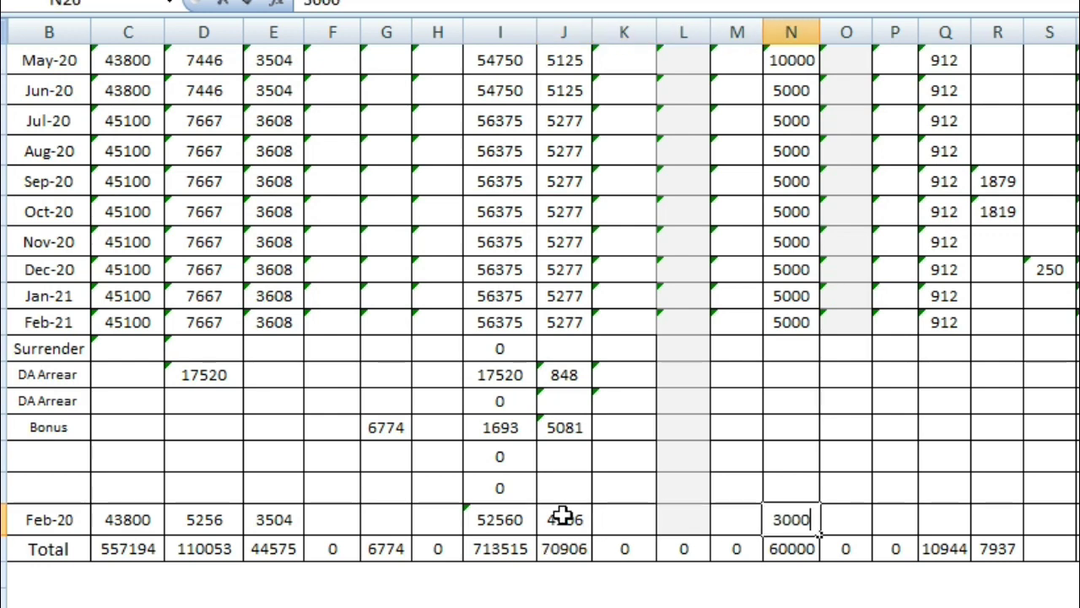
key("Tab")
key("Tab")
key("Tab")
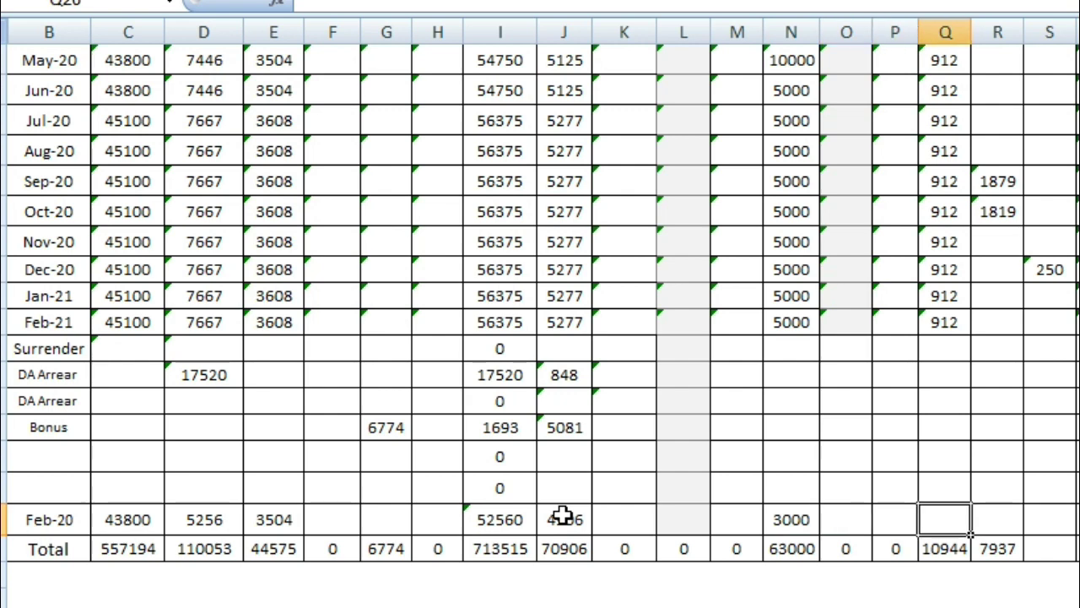
type("912")
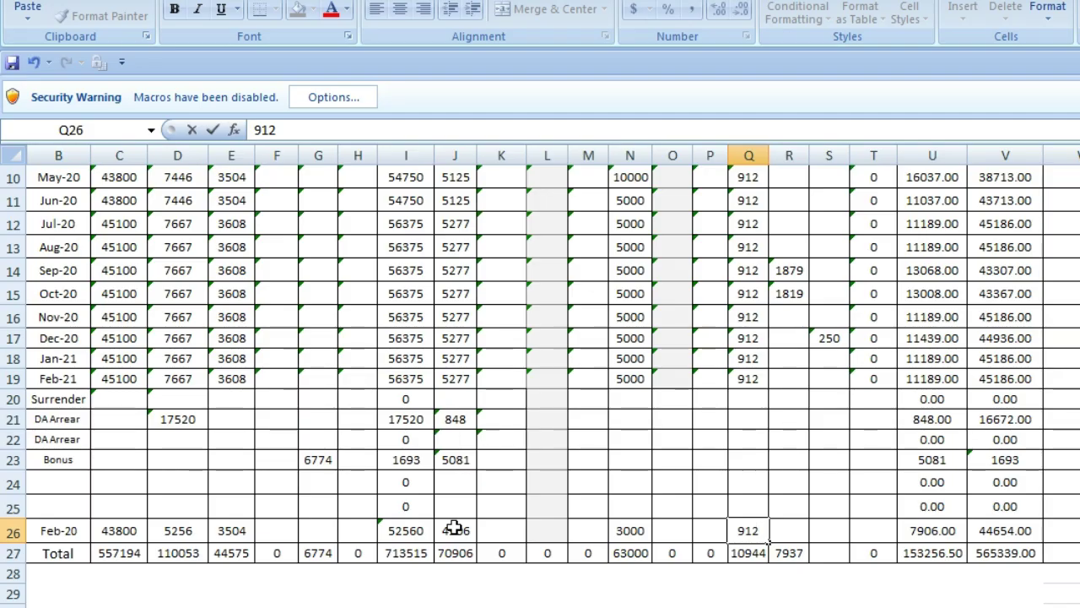
key("Tab")
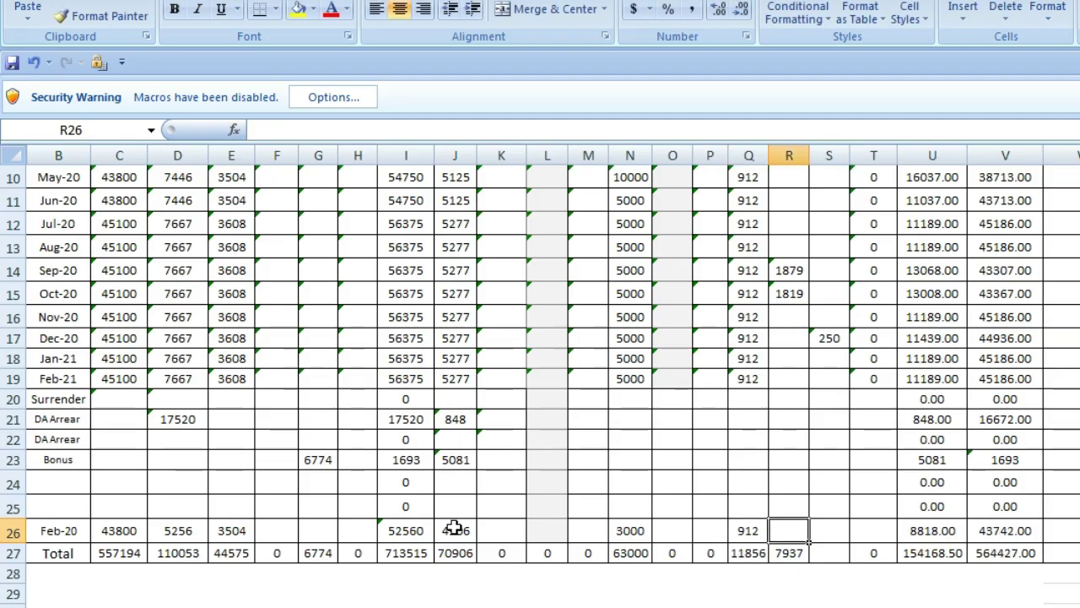
key("Tab")
key("Tab")
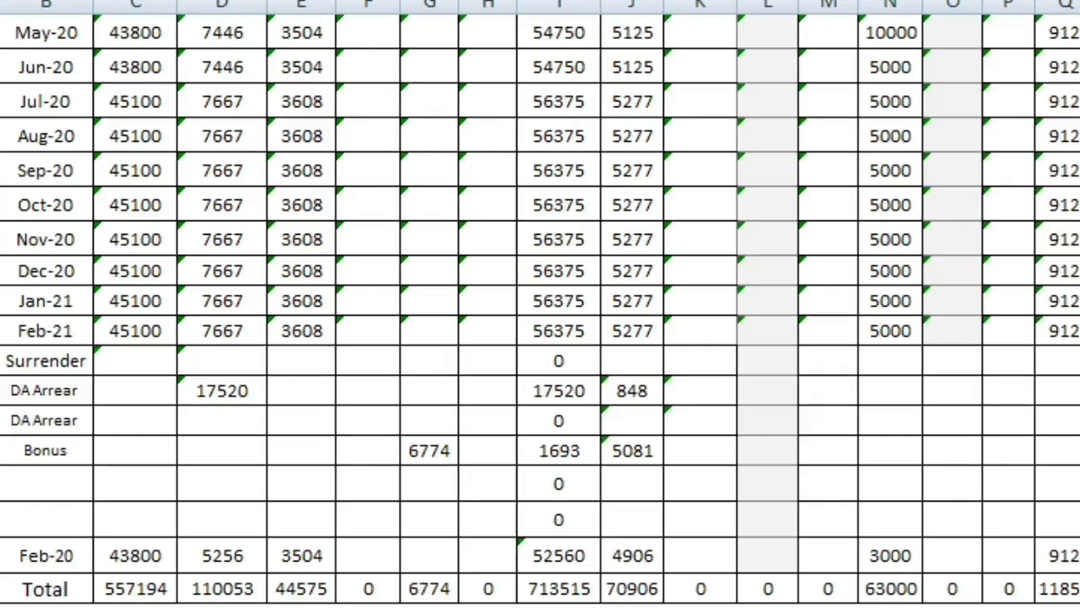
- Switch to GA55.pdf and review the monthly salary entries through October 2020 at the end of the page
left_click(920, 601)
scroll(544, 573, "down", 12)
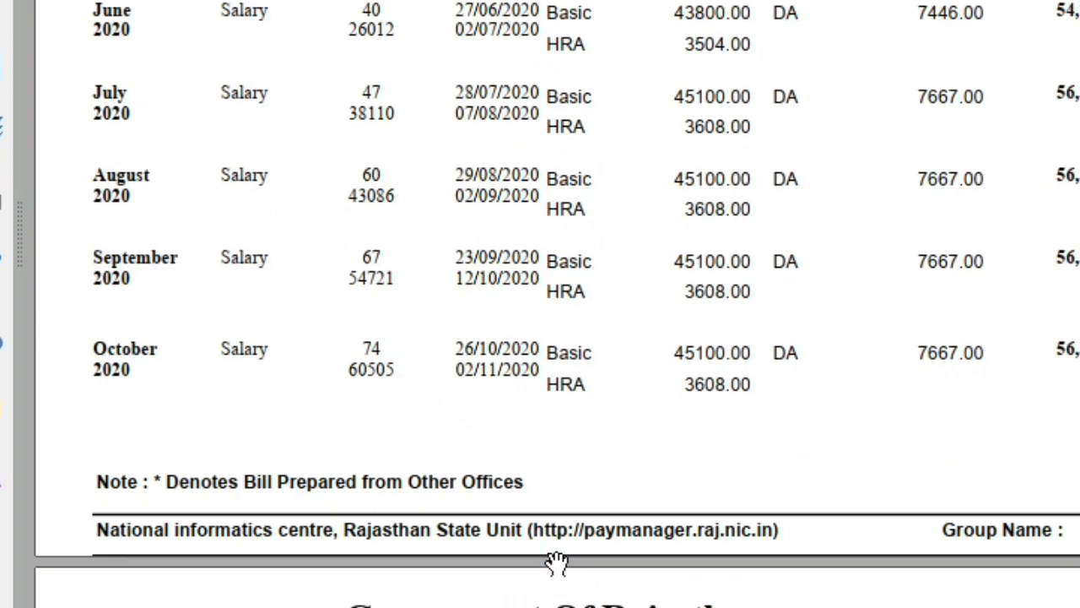
scroll(557, 564, "down", 1)
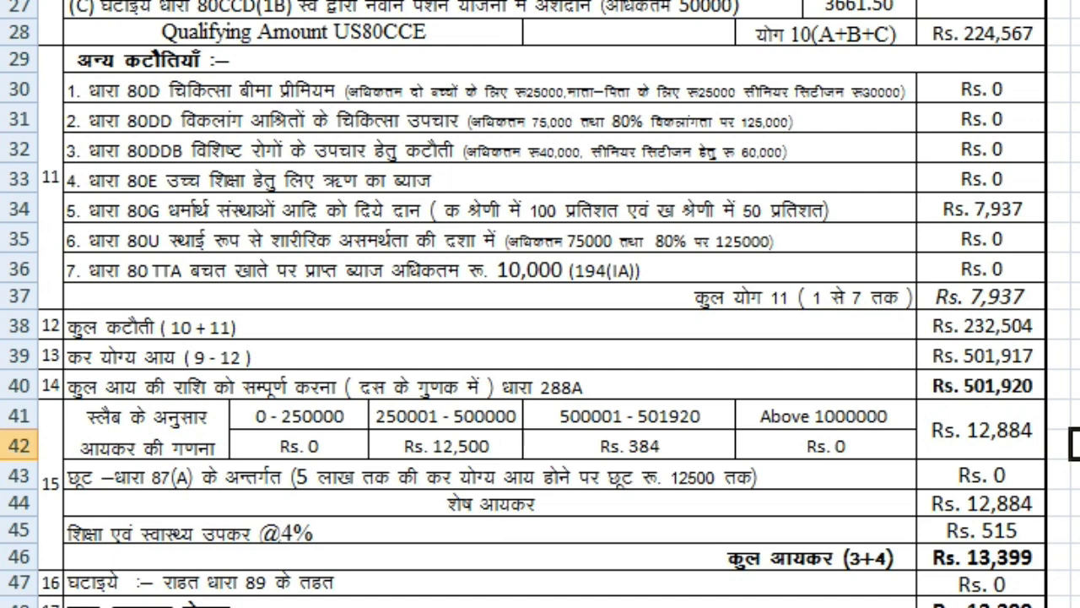
- Examine the rounded taxable income and the slab-wise income tax in the workbook's tax computation sheet
scroll(540, 304, "down", 1)
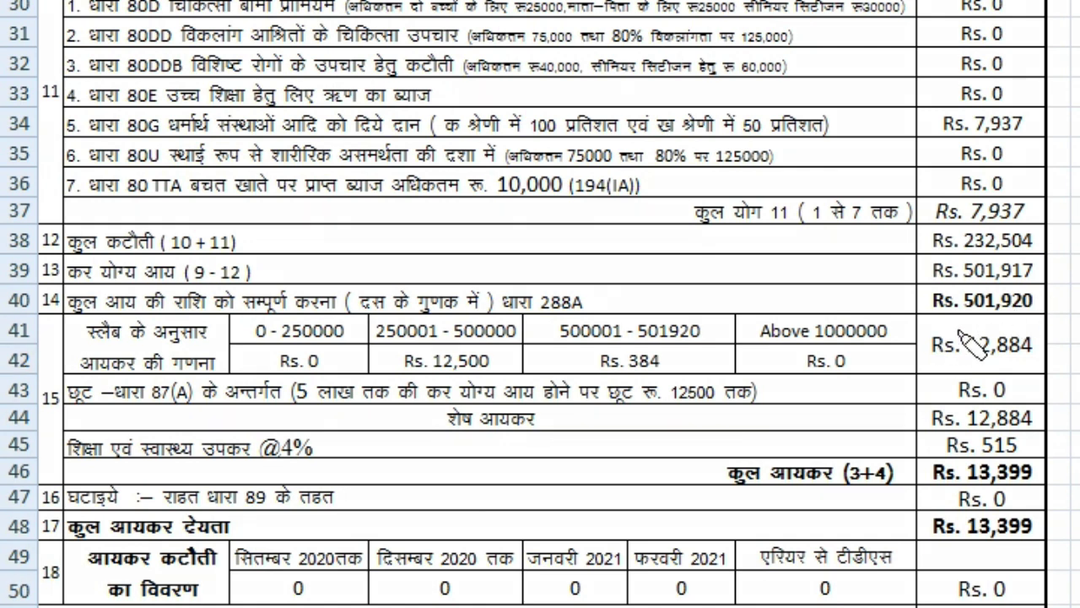
mouse_move(960, 330)
left_mouse_down()
mouse_move(1061, 319)
mouse_move(1072, 304)
mouse_move(1018, 276)
mouse_move(941, 283)
mouse_move(962, 325)
left_mouse_up()
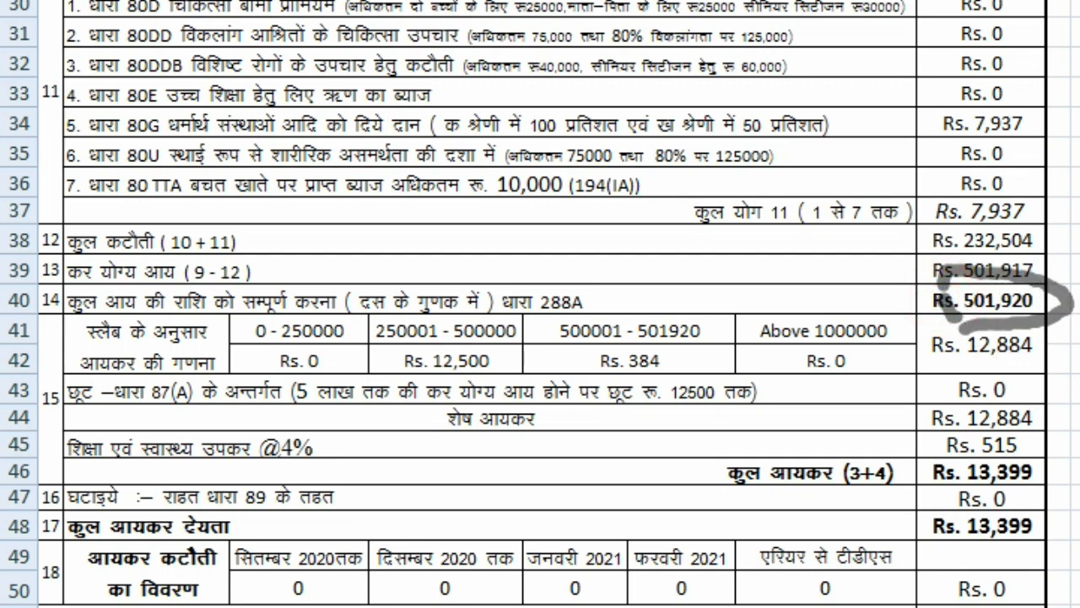
key("Escape")
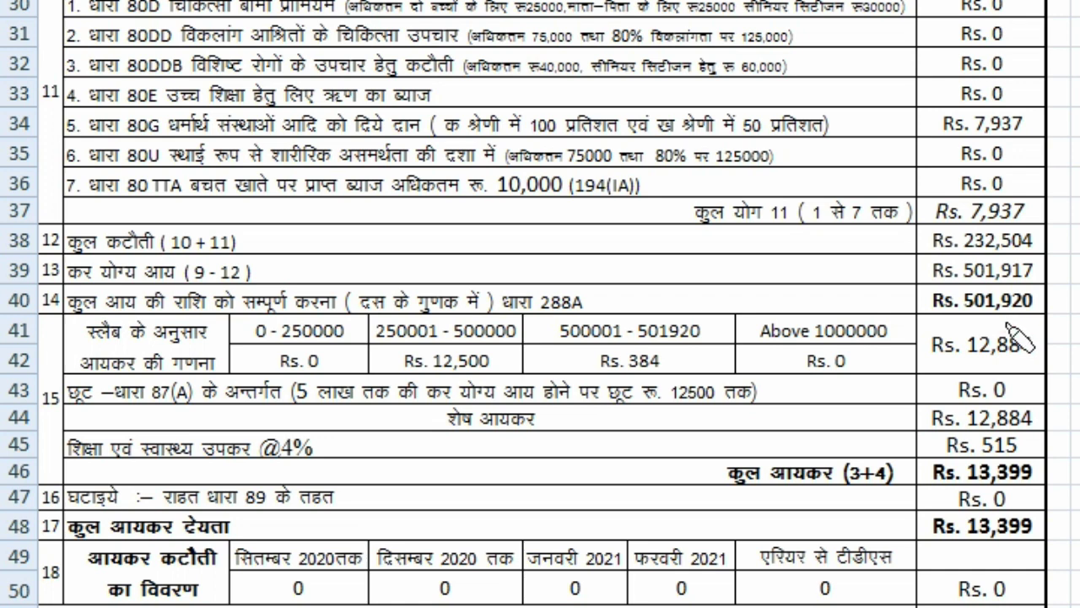
left_click_drag(1004, 324, 1060, 325)
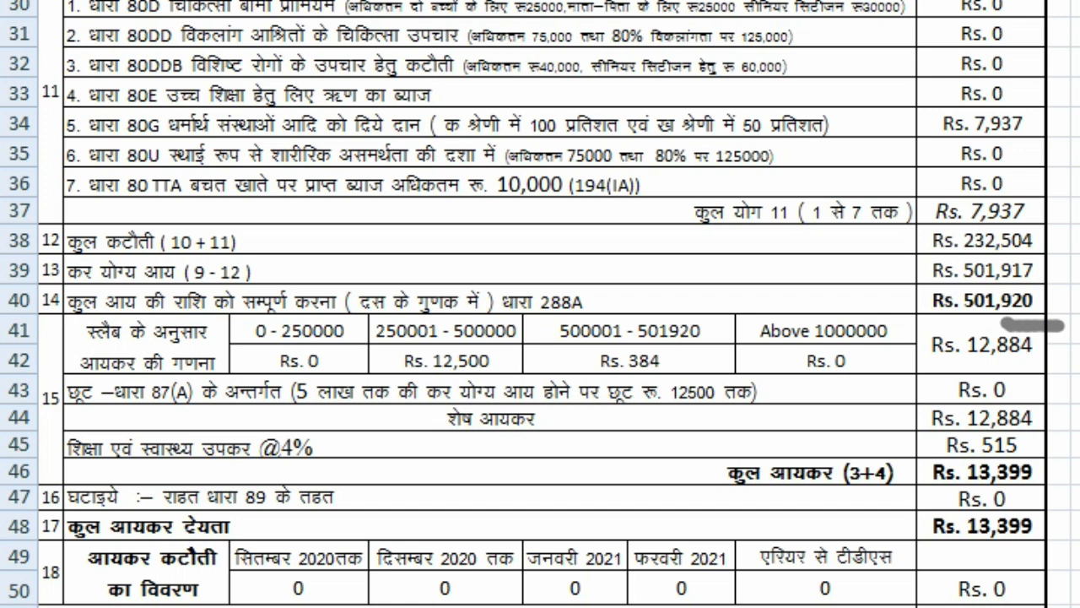
- Raise the section 80G donation deduction to Rs. 9,937 through the salary sheet and review the section 87(A) rebate in the tax computation
left_click(1073, 361)
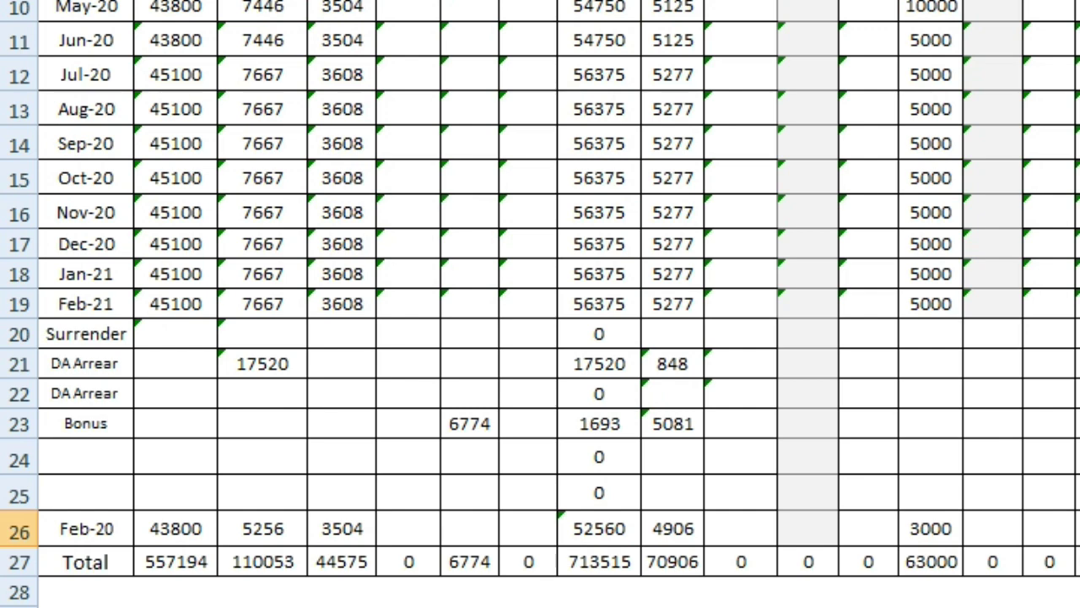
left_click(86, 244)
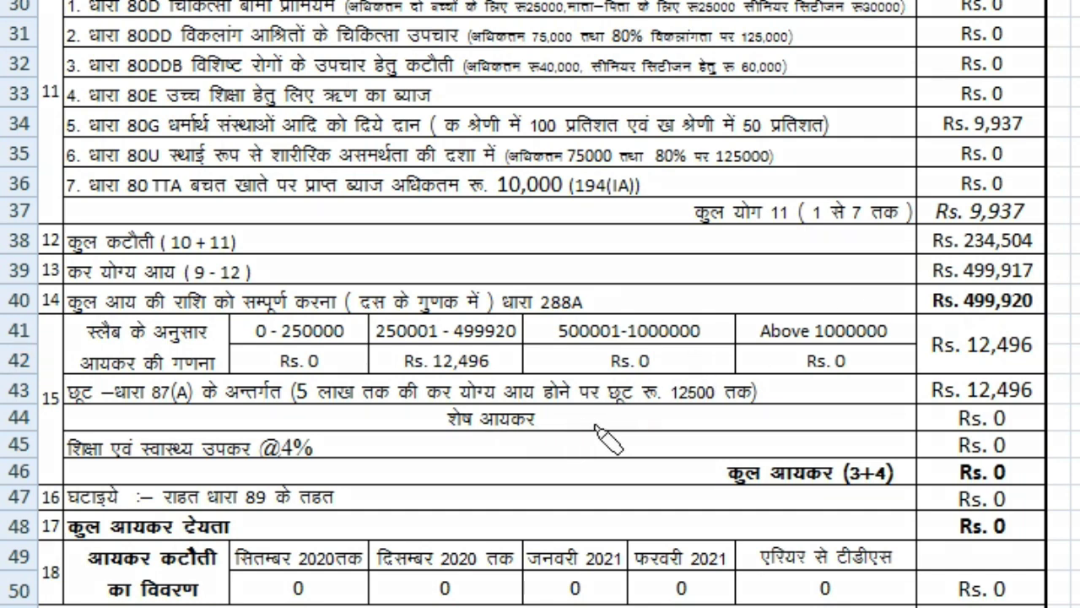
left_click_drag(603, 423, 724, 423)
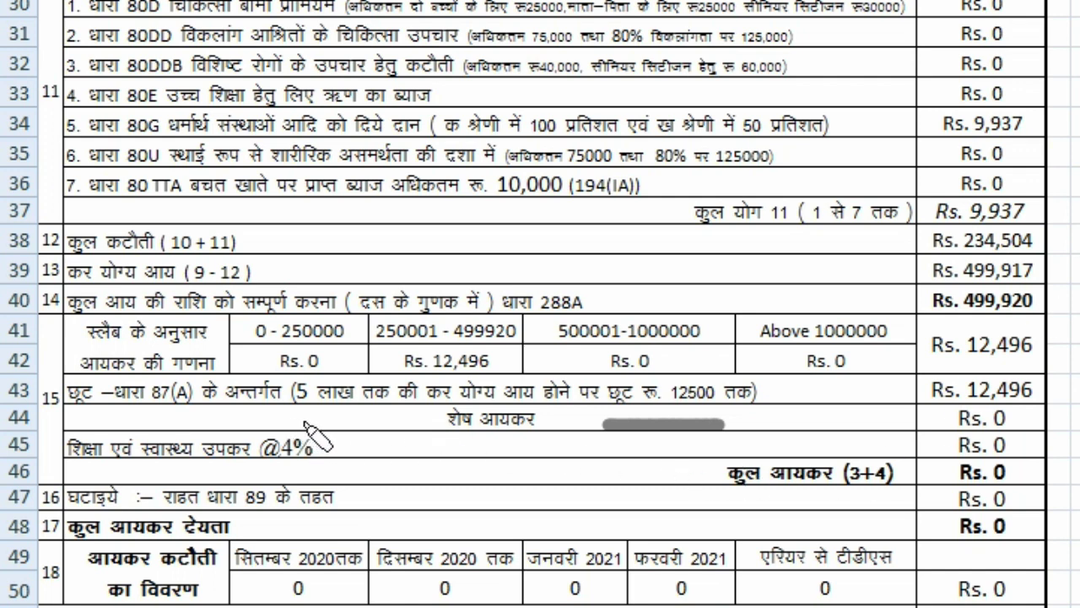
left_click_drag(319, 424, 477, 412)
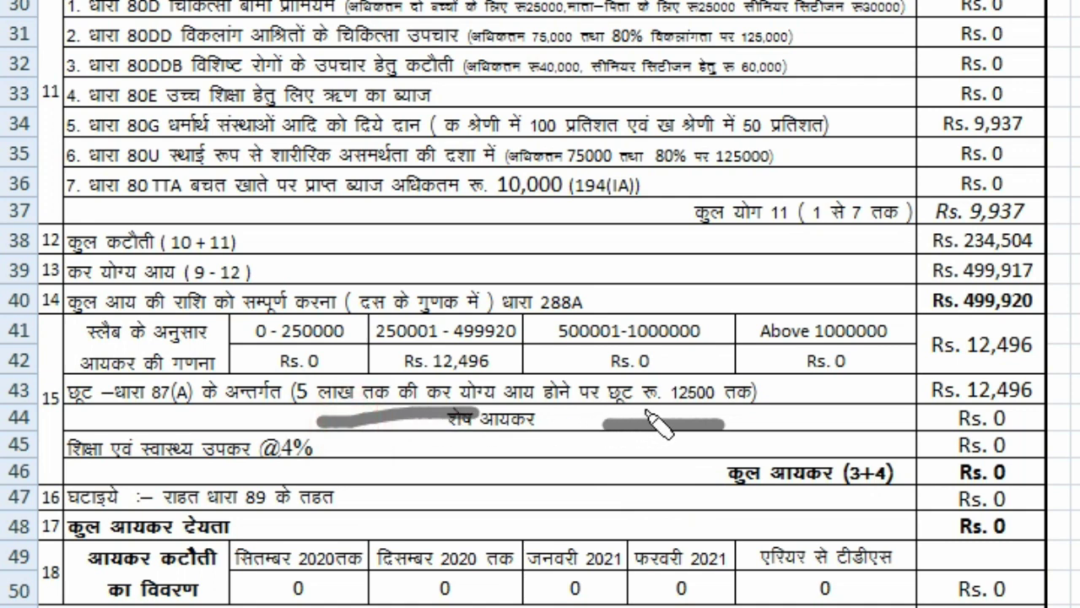
left_click_drag(712, 419, 724, 421)
key("e")
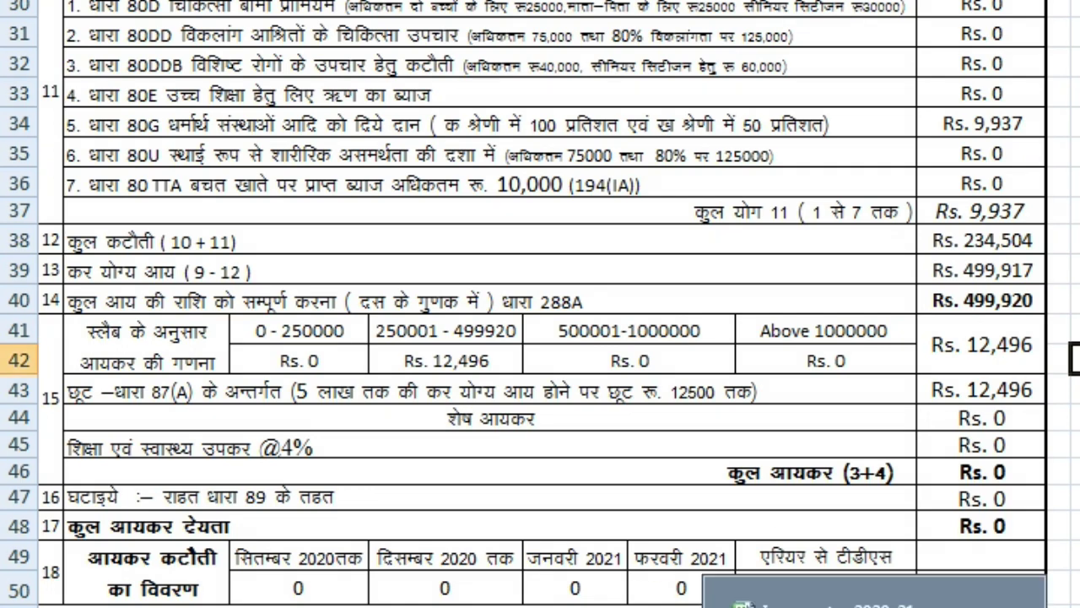
- Switch to the Income tax 2020-21 workbook and examine the home loan interest and Chapter VIA deductions in the tax computation
left_click(873, 601)
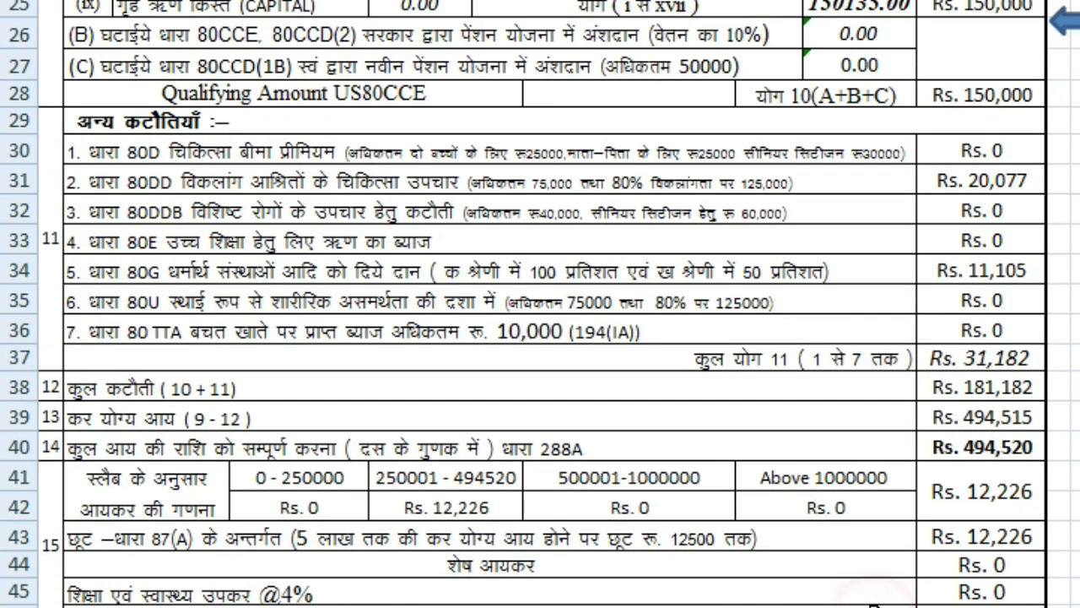
scroll(842, 432, "up", 8)
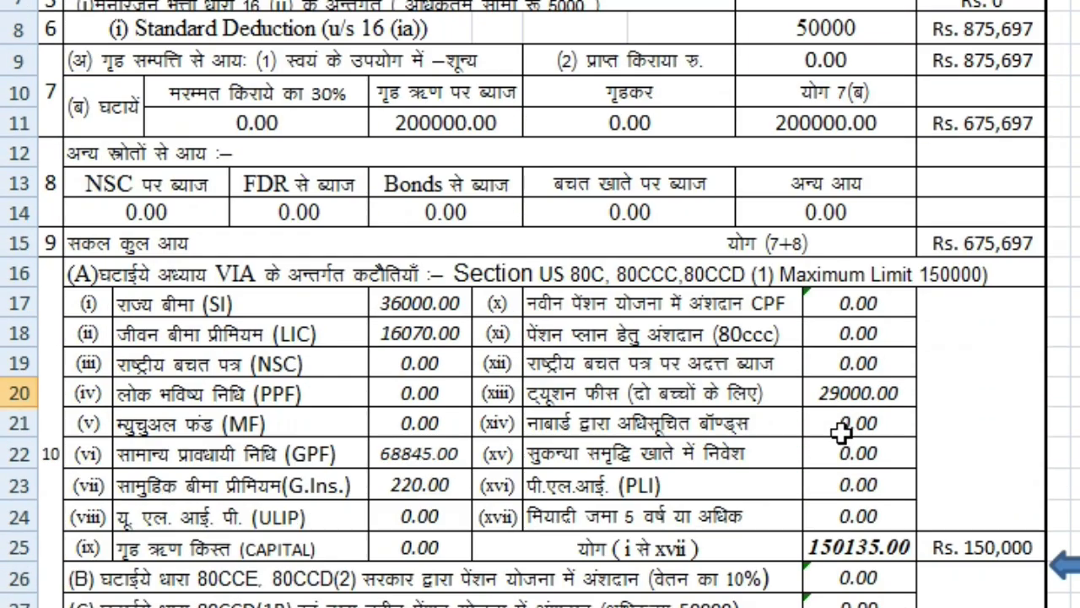